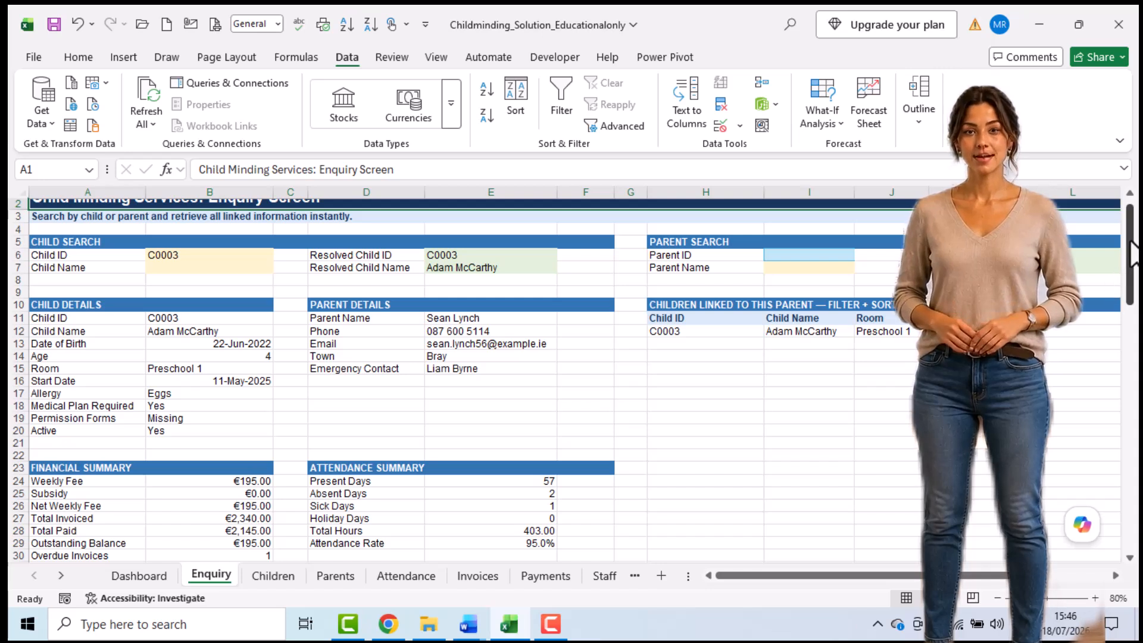
Look through the workbook's data sheets, including Children, Parents, Attendance, Invoices, Payments and Lists.
{"action": "scroll", "coordinate": [1118, 285], "scroll_direction": "up", "scroll_amount": 1}
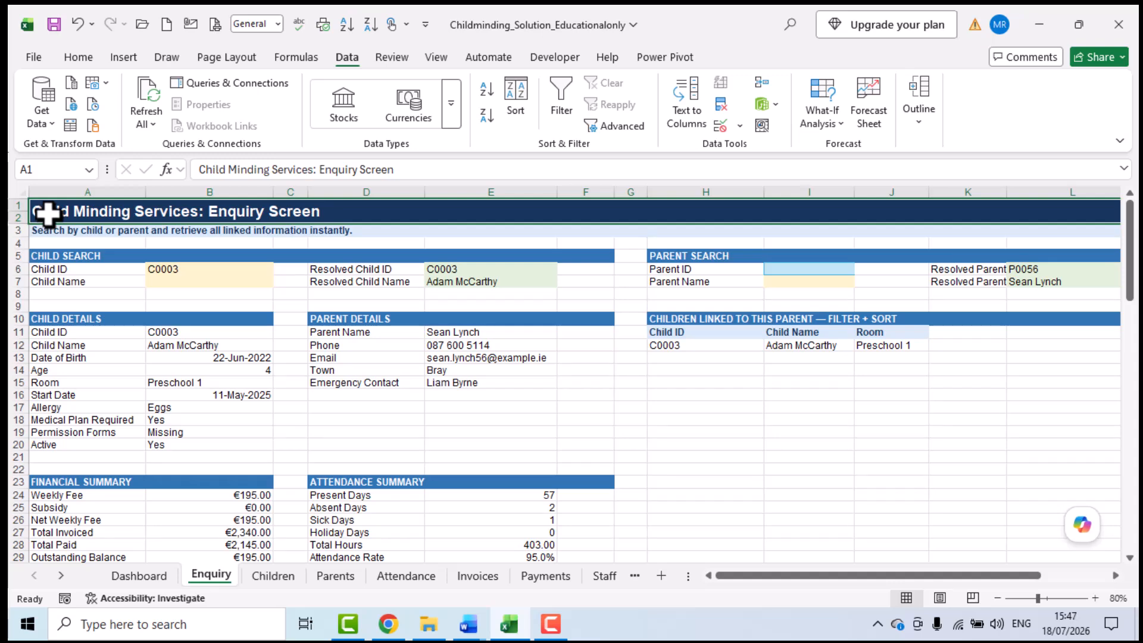
{"action": "left_click", "coordinate": [275, 577]}
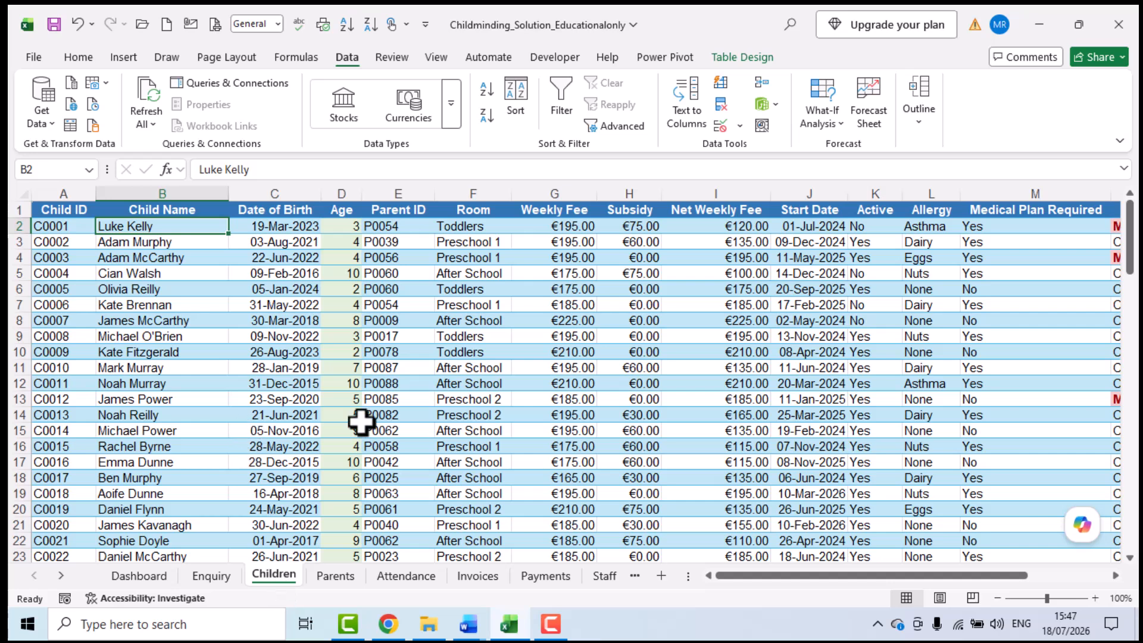
{"action": "left_click", "coordinate": [346, 575]}
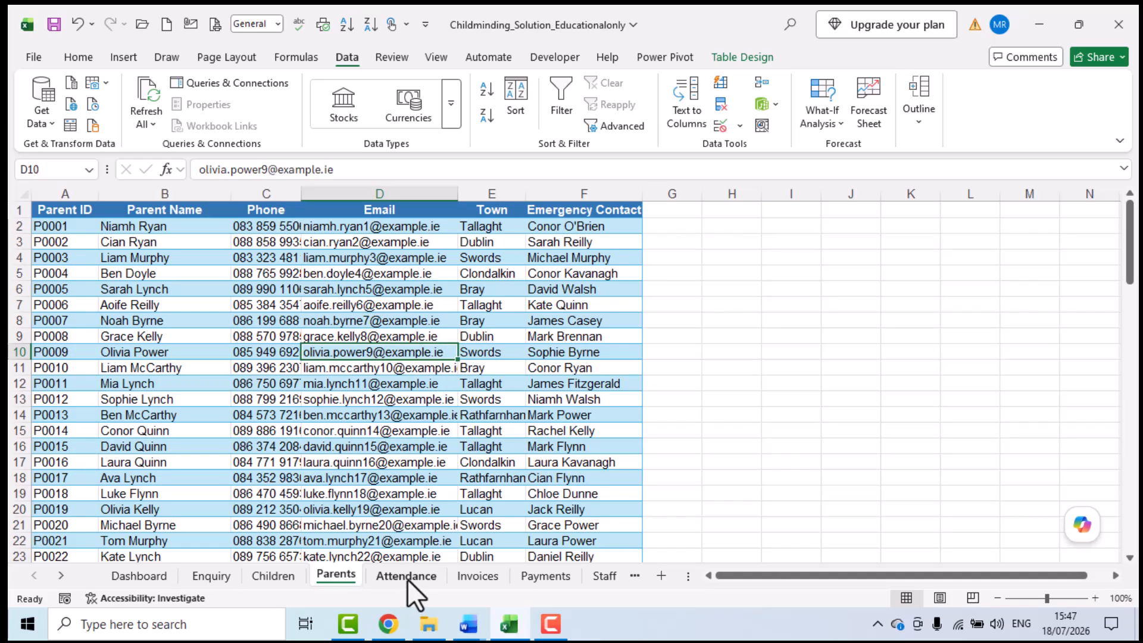
{"action": "left_click", "coordinate": [407, 577]}
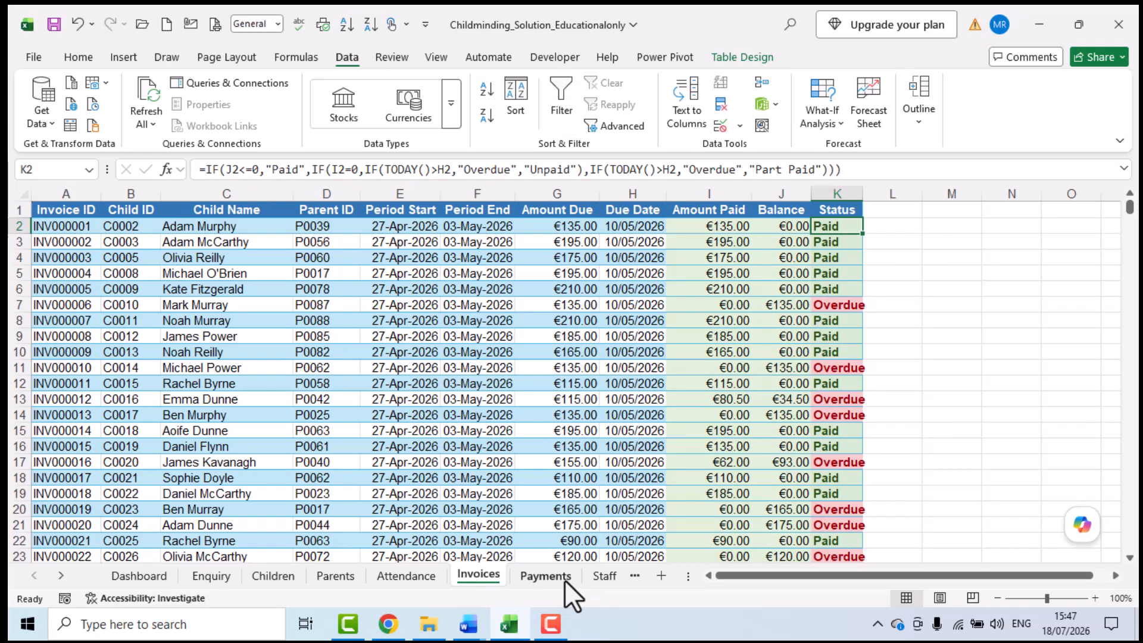
{"action": "left_click", "coordinate": [545, 576]}
{"action": "left_click", "coordinate": [61, 575]}
{"action": "left_click", "coordinate": [61, 575]}
{"action": "left_click", "coordinate": [61, 576]}
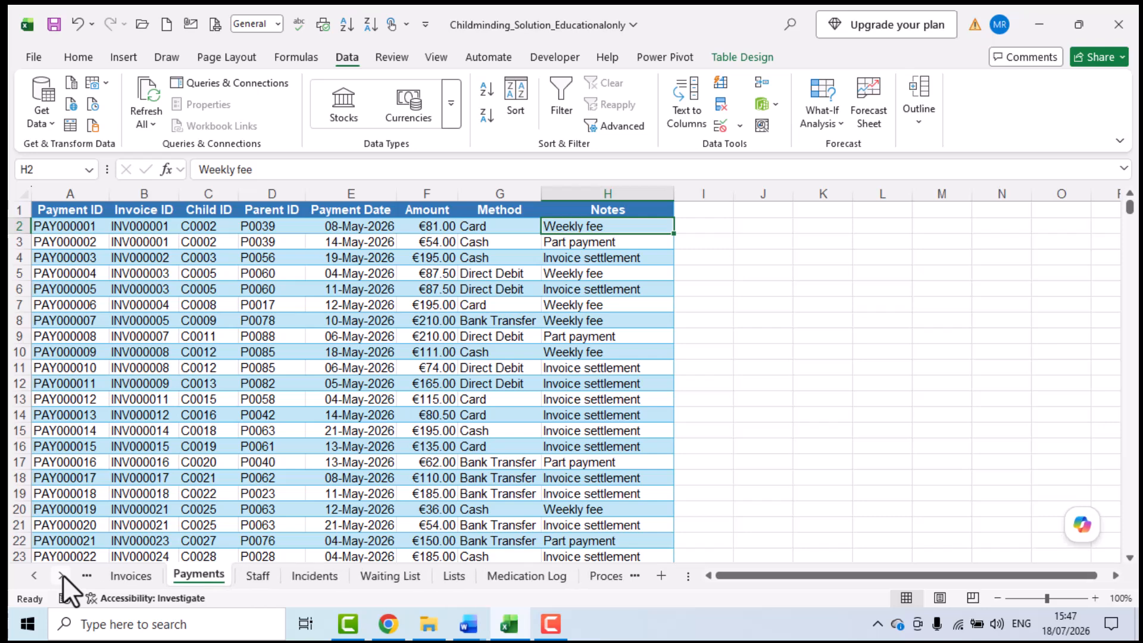
{"action": "left_click", "coordinate": [61, 575]}
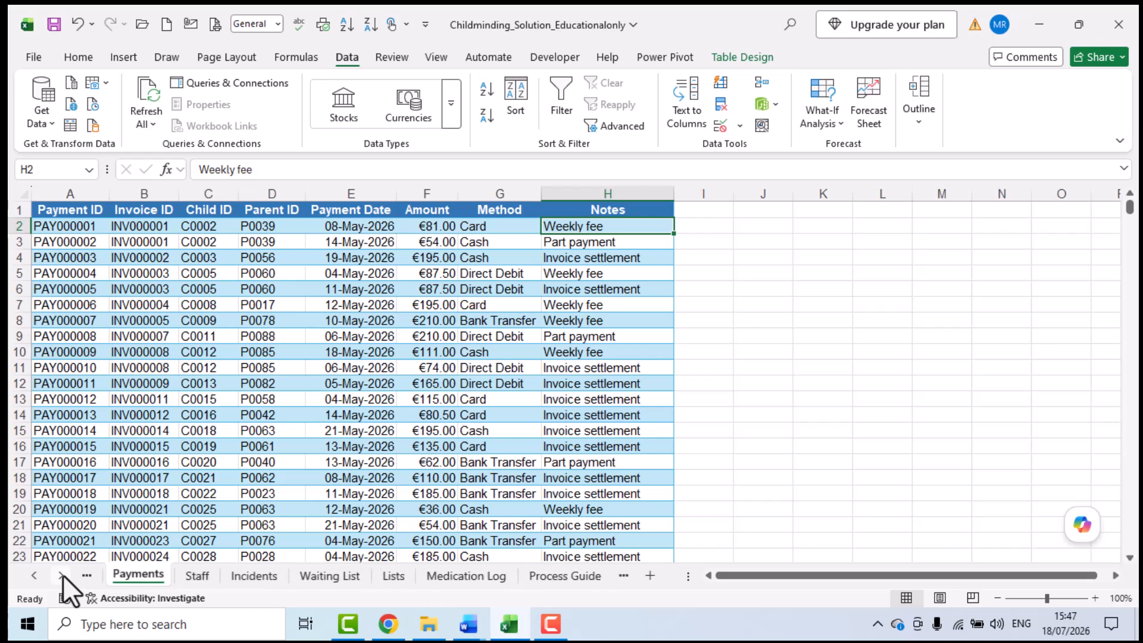
{"action": "left_click", "coordinate": [451, 580]}
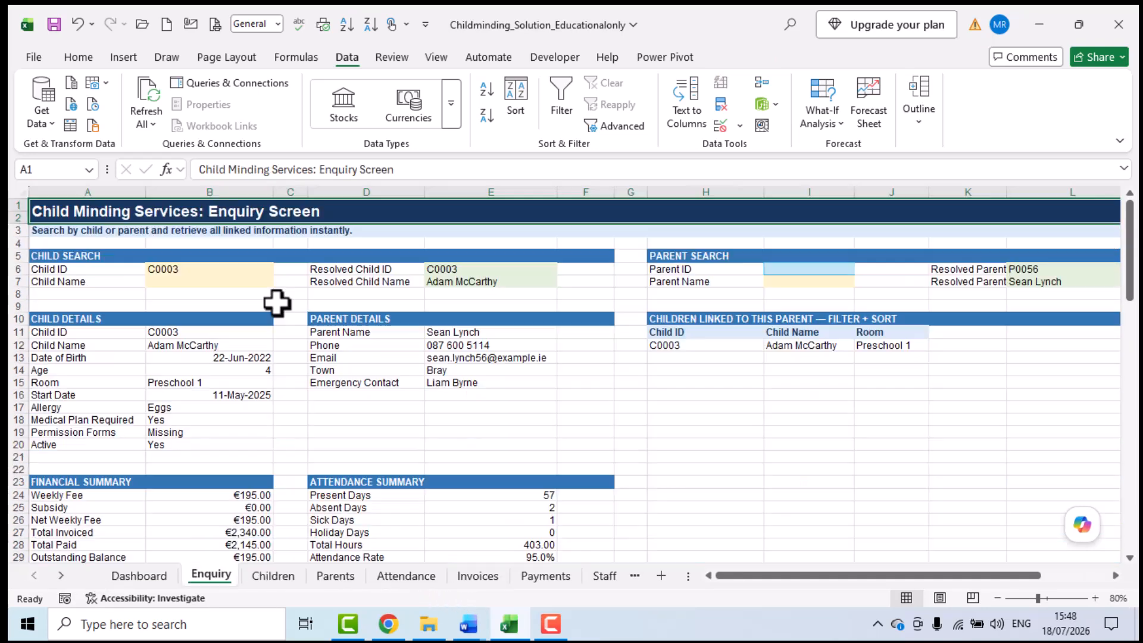
Clear the Child ID search on the Enquiry sheet and select the third child ID from its list.
{"action": "left_click", "coordinate": [253, 270]}
{"action": "key", "text": "Delete"}
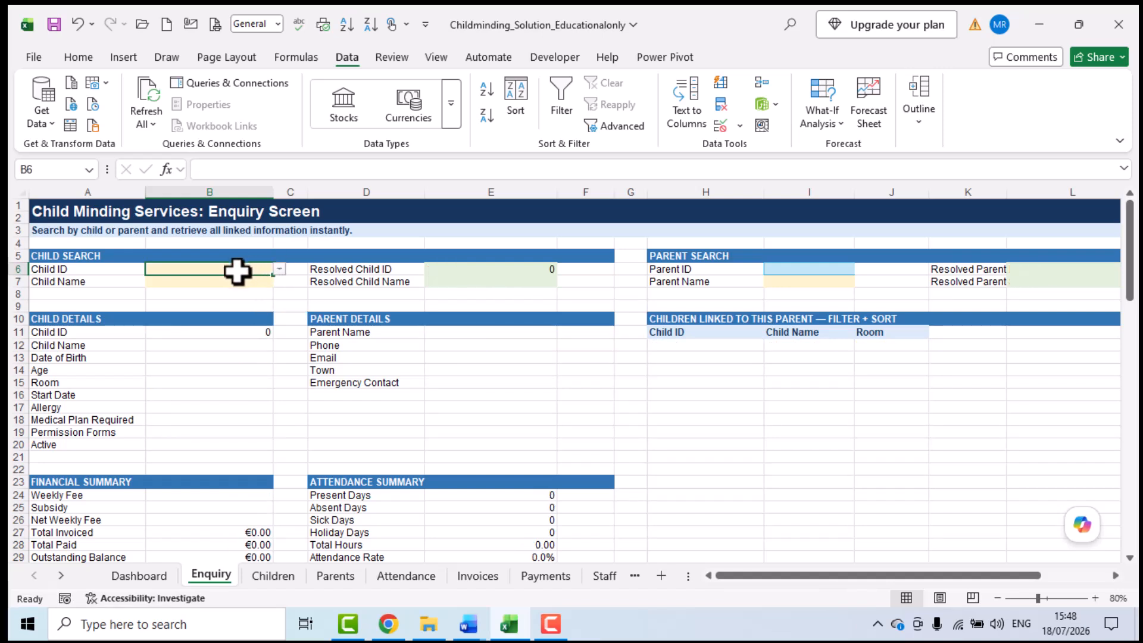
{"action": "left_click", "coordinate": [278, 269]}
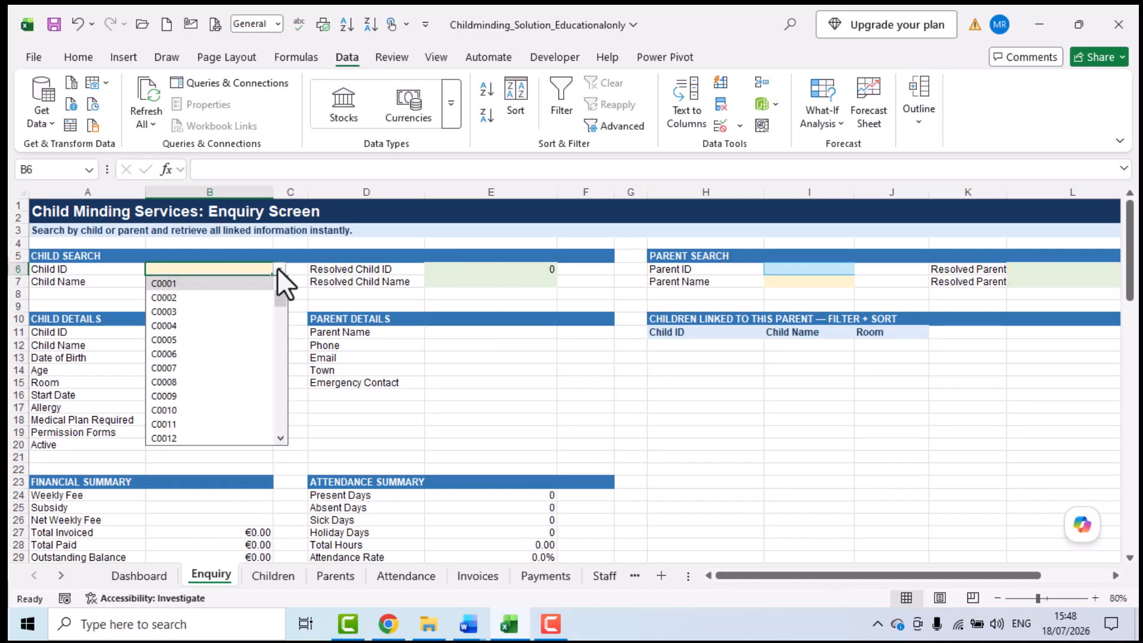
{"action": "left_click", "coordinate": [173, 312]}
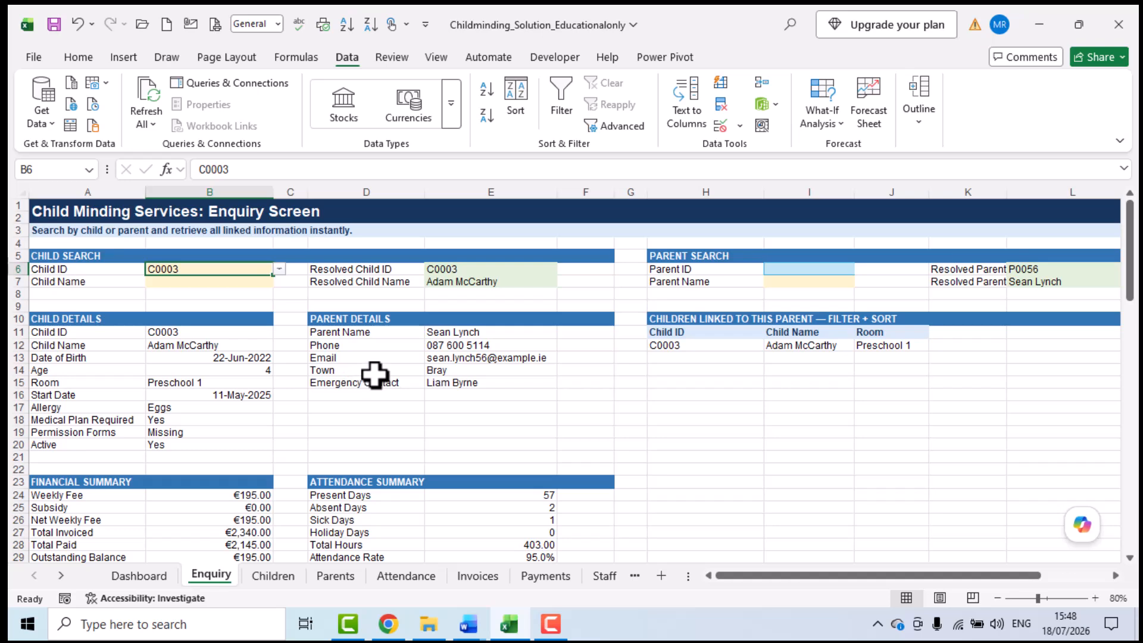
Examine the selected child's financial and attendance summaries, recent attendance, invoices, payments and medication records on the Enquiry sheet.
{"action": "left_click", "coordinate": [1131, 560]}
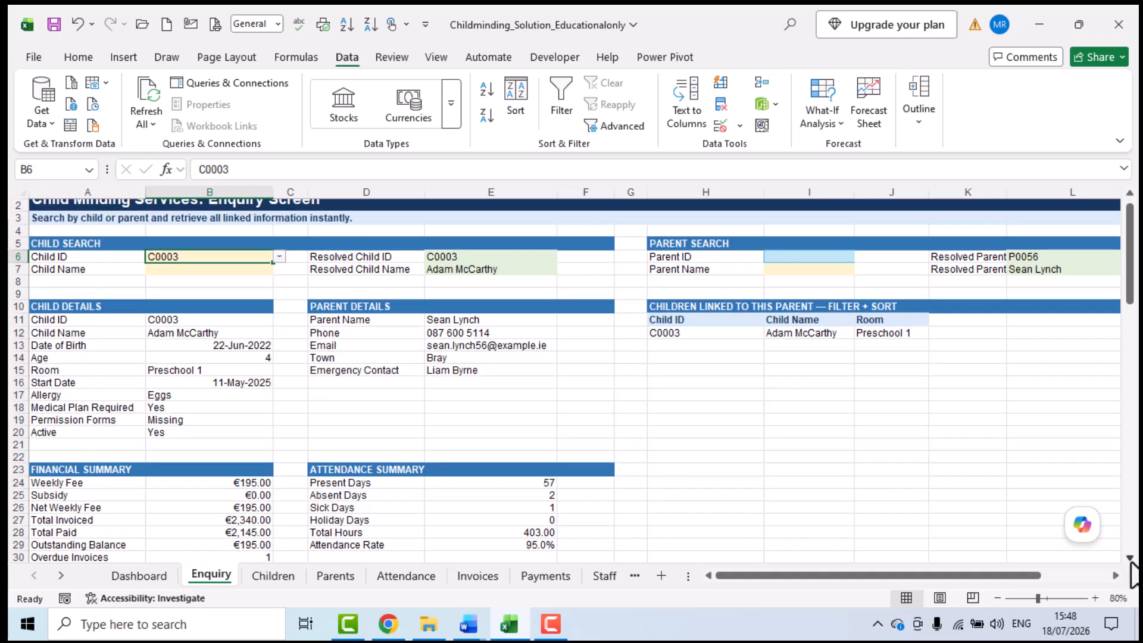
{"action": "left_click", "coordinate": [1130, 560]}
{"action": "left_click", "coordinate": [1130, 560]}
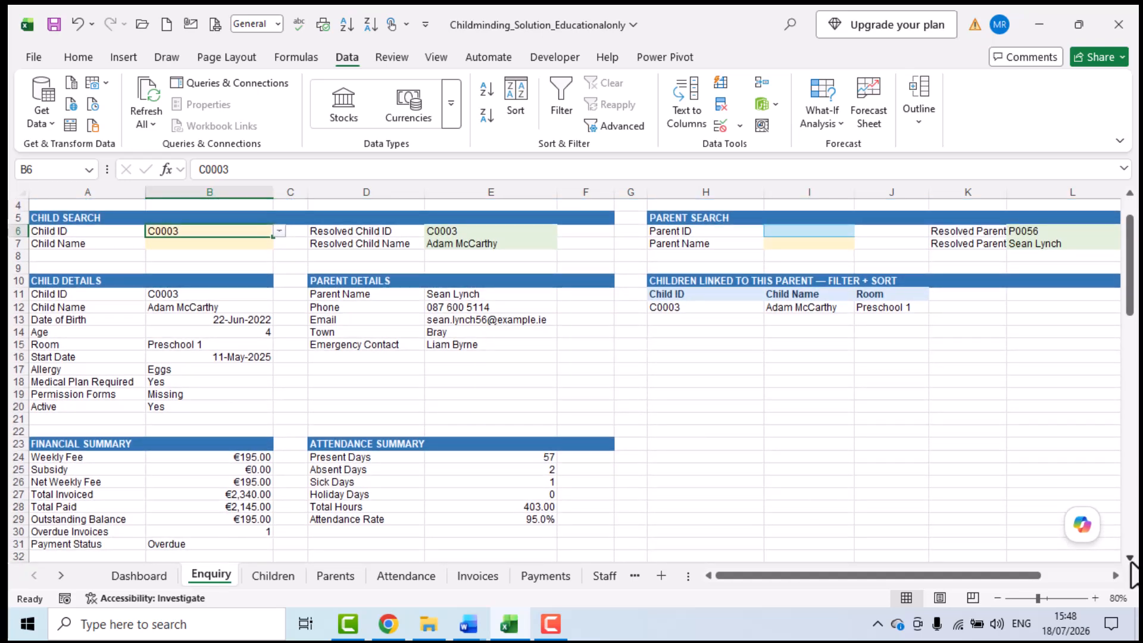
{"action": "left_click", "coordinate": [1130, 560]}
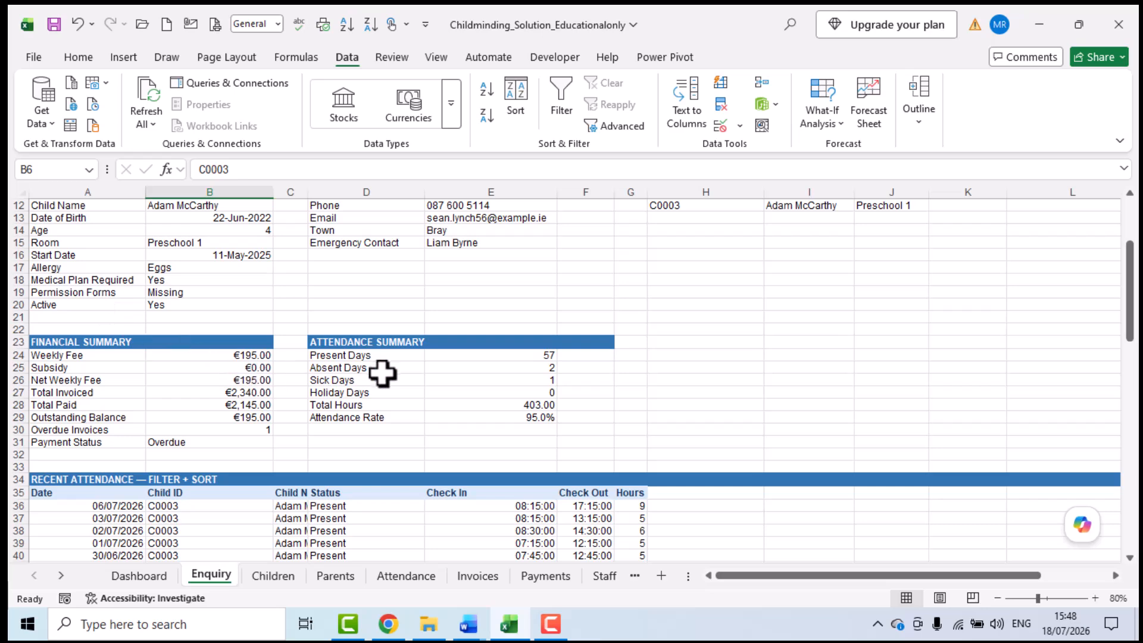
{"action": "left_click", "coordinate": [1130, 560]}
{"action": "left_click", "coordinate": [1130, 560]}
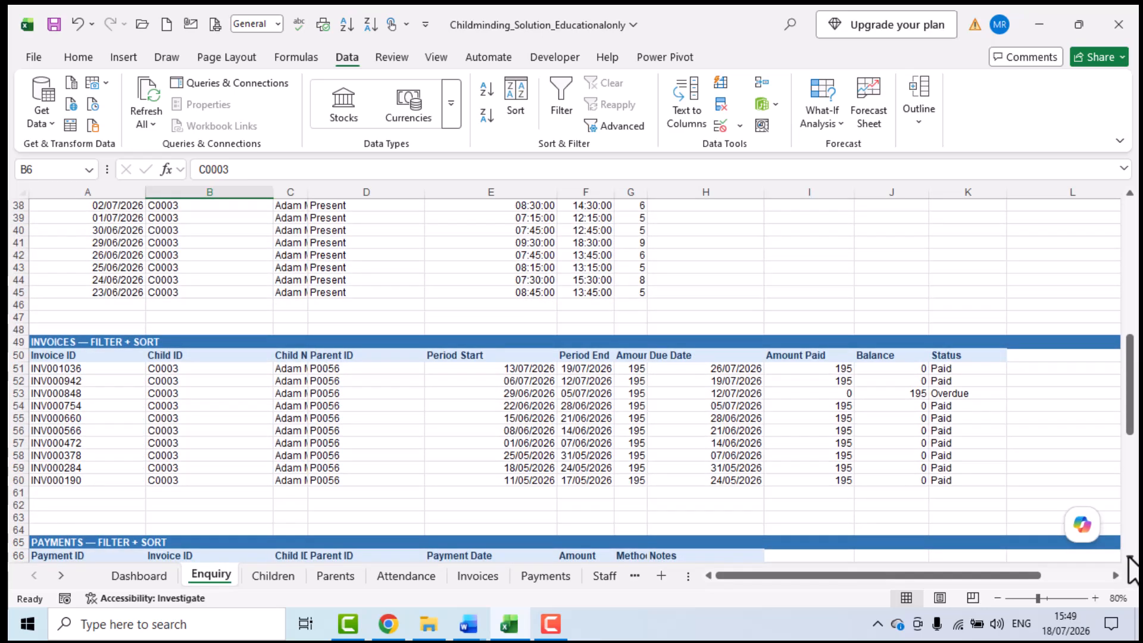
{"action": "left_click", "coordinate": [1131, 560]}
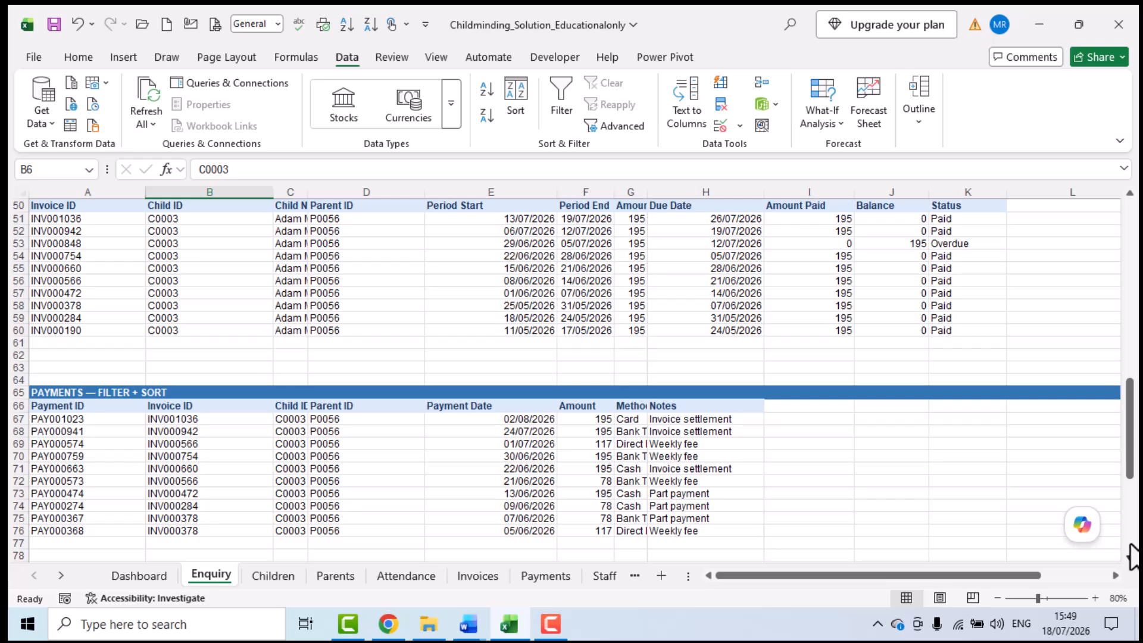
{"action": "left_click", "coordinate": [1130, 559]}
{"action": "left_click", "coordinate": [1130, 560]}
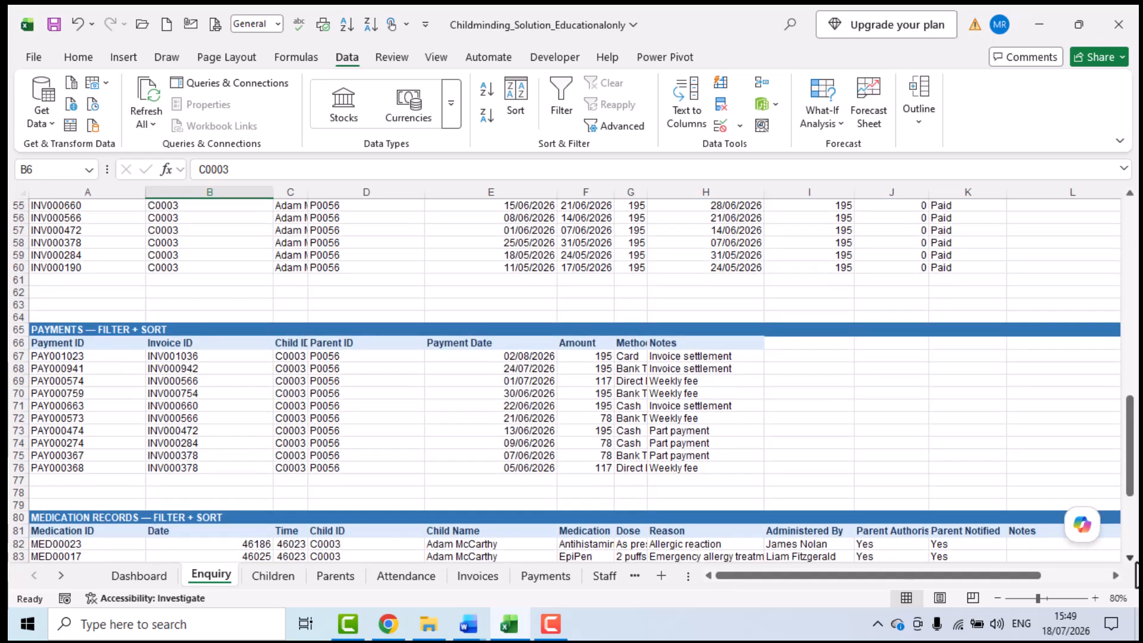
{"action": "left_click", "coordinate": [1130, 560]}
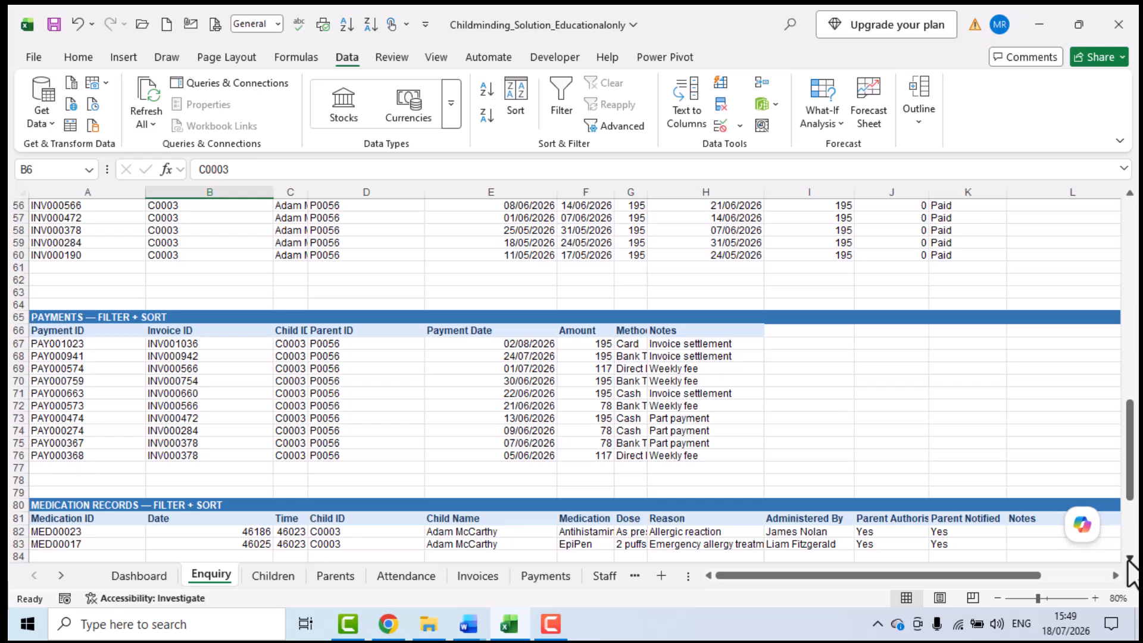
{"action": "left_click", "coordinate": [1131, 560]}
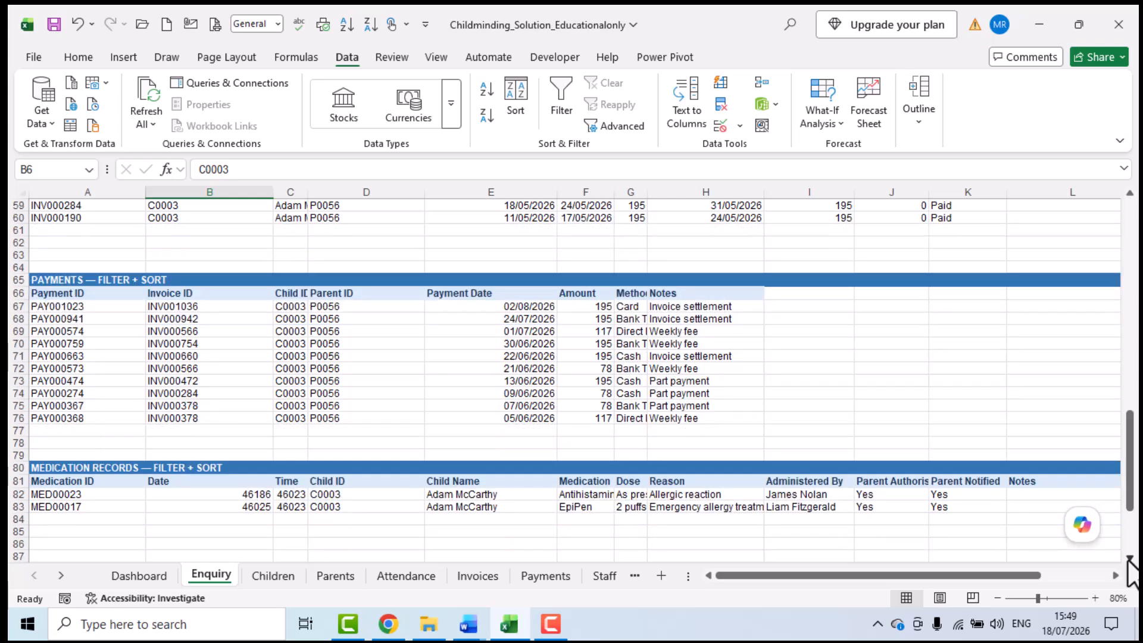
{"action": "left_click", "coordinate": [1130, 559]}
{"action": "left_click", "coordinate": [1130, 559]}
{"action": "left_click", "coordinate": [1131, 560]}
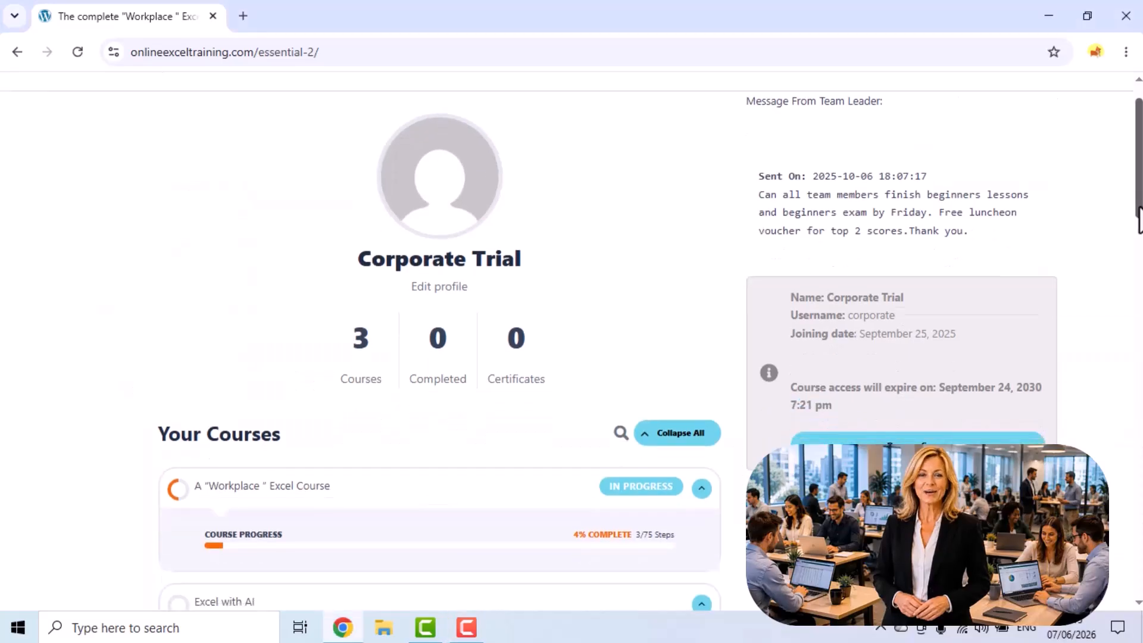
On the online training site in Chrome, review the enrolled courses and examine the contents of A "Workplace" Excel Course and Excel with AI.
{"action": "scroll", "coordinate": [441, 339], "scroll_direction": "down", "scroll_amount": 2}
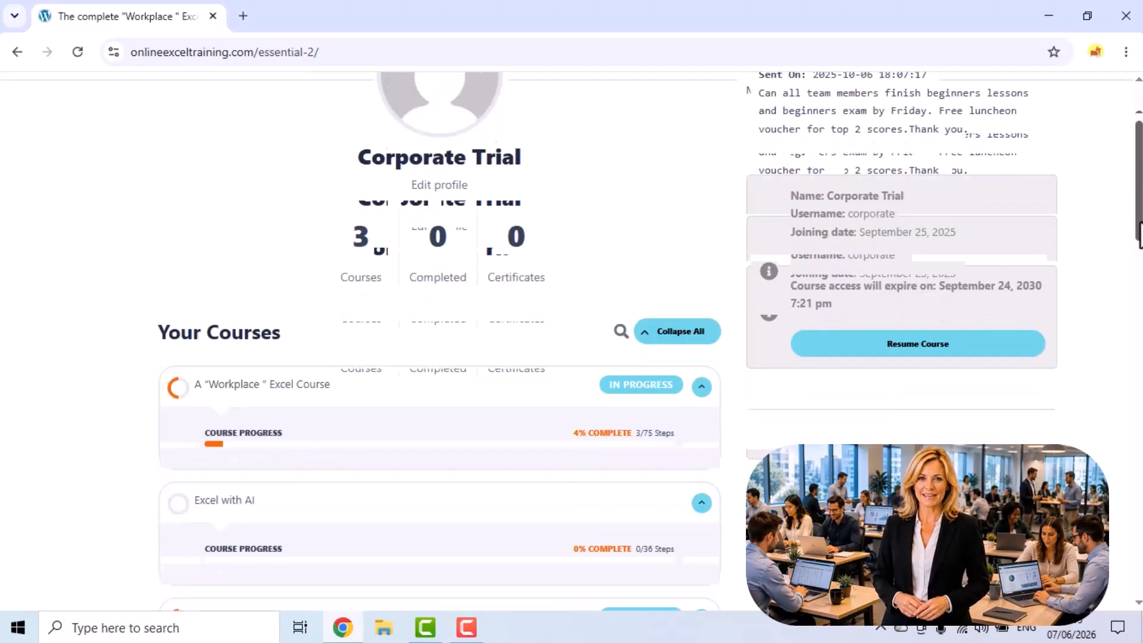
{"action": "scroll", "coordinate": [441, 339], "scroll_direction": "down", "scroll_amount": 2}
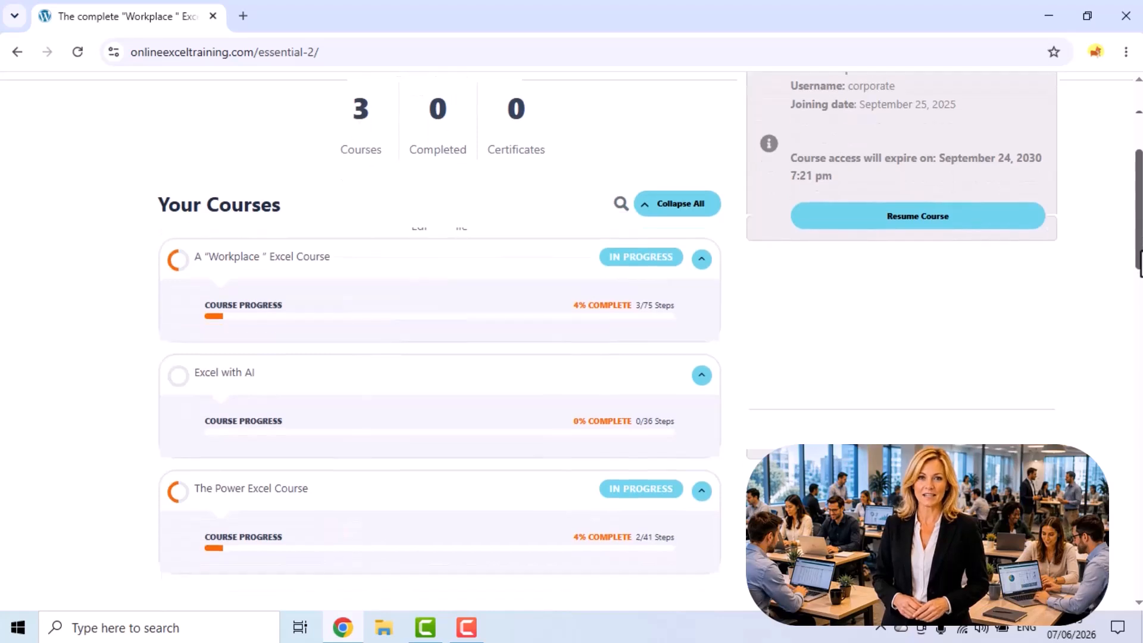
{"action": "scroll", "coordinate": [441, 339], "scroll_direction": "down", "scroll_amount": 2}
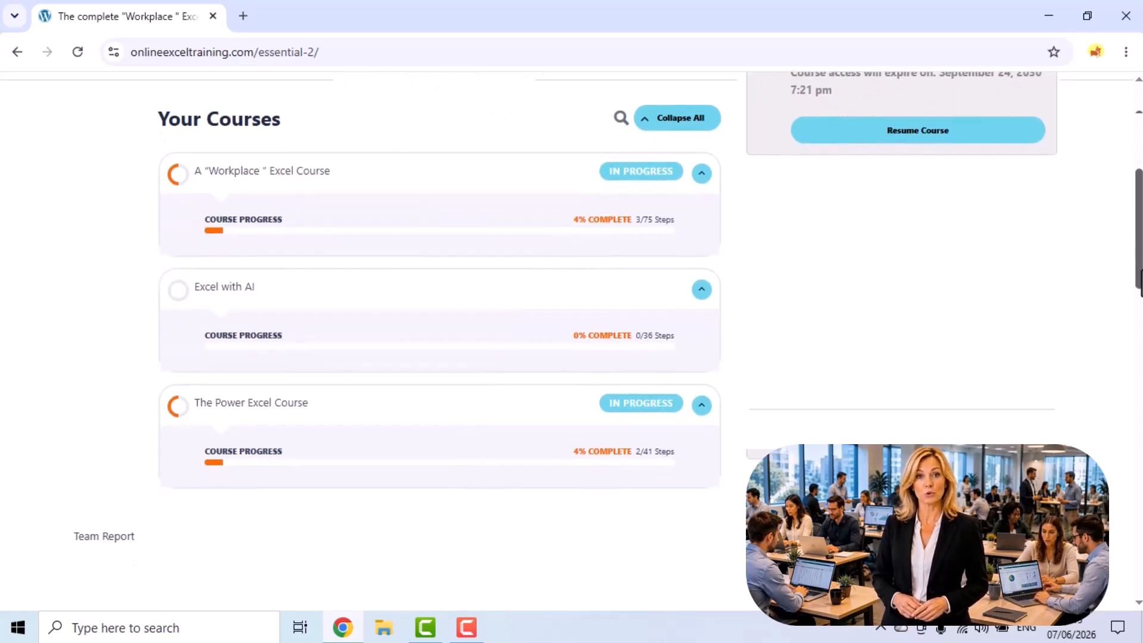
{"action": "scroll", "coordinate": [536, 277], "scroll_direction": "up", "scroll_amount": 2}
{"action": "left_click", "coordinate": [282, 283]}
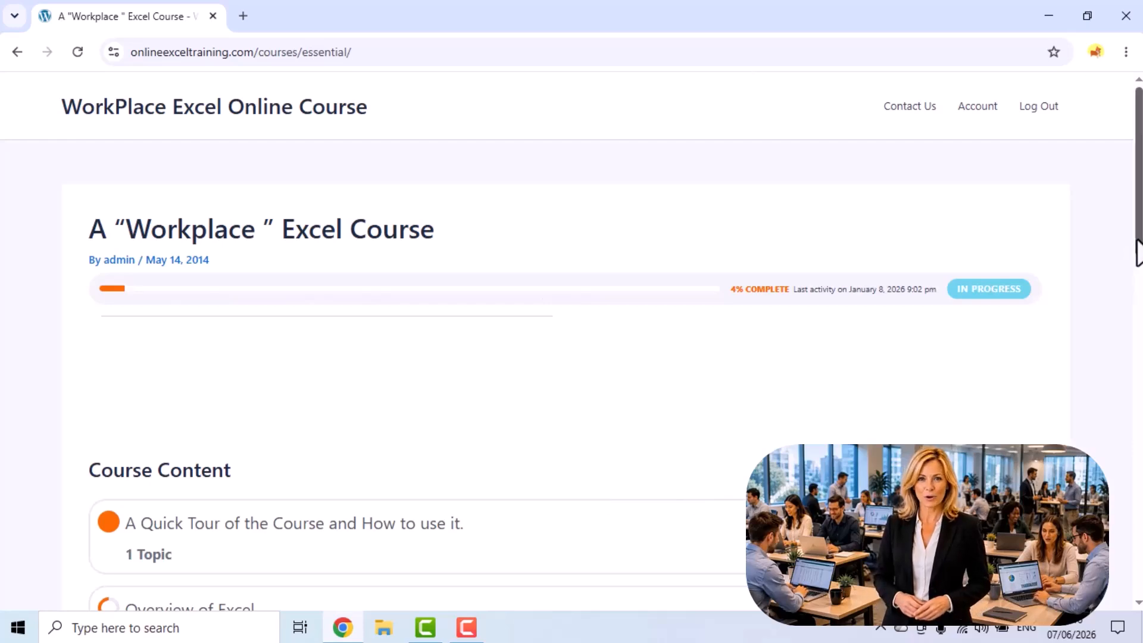
{"action": "scroll", "coordinate": [1135, 263], "scroll_direction": "down", "scroll_amount": 2}
{"action": "scroll", "coordinate": [572, 357], "scroll_direction": "down", "scroll_amount": 2}
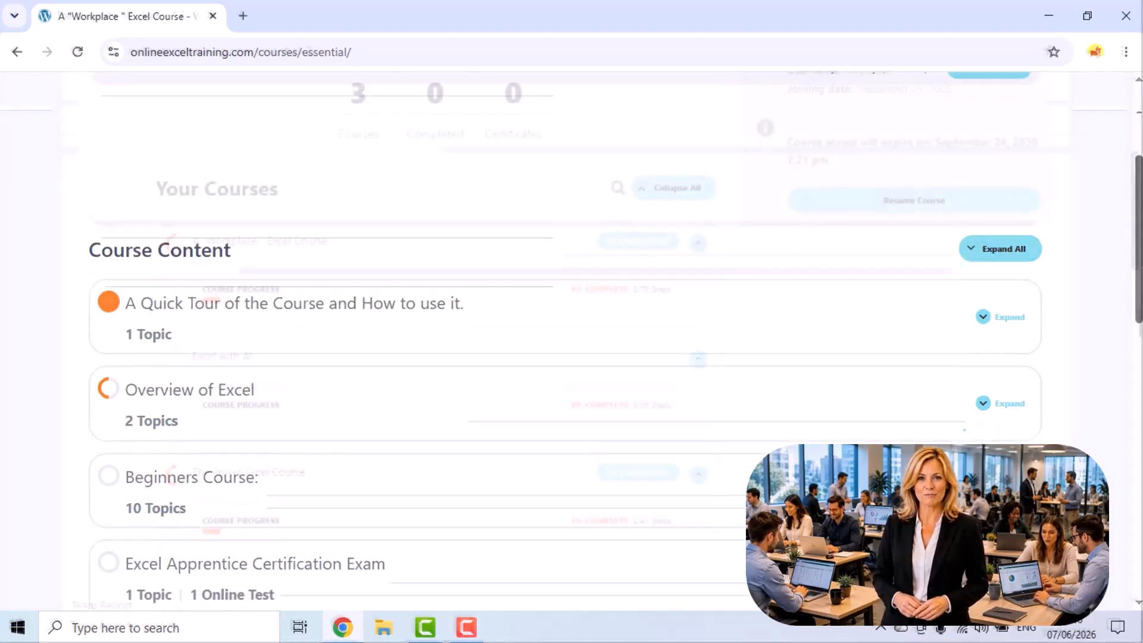
{"action": "left_click", "coordinate": [217, 358]}
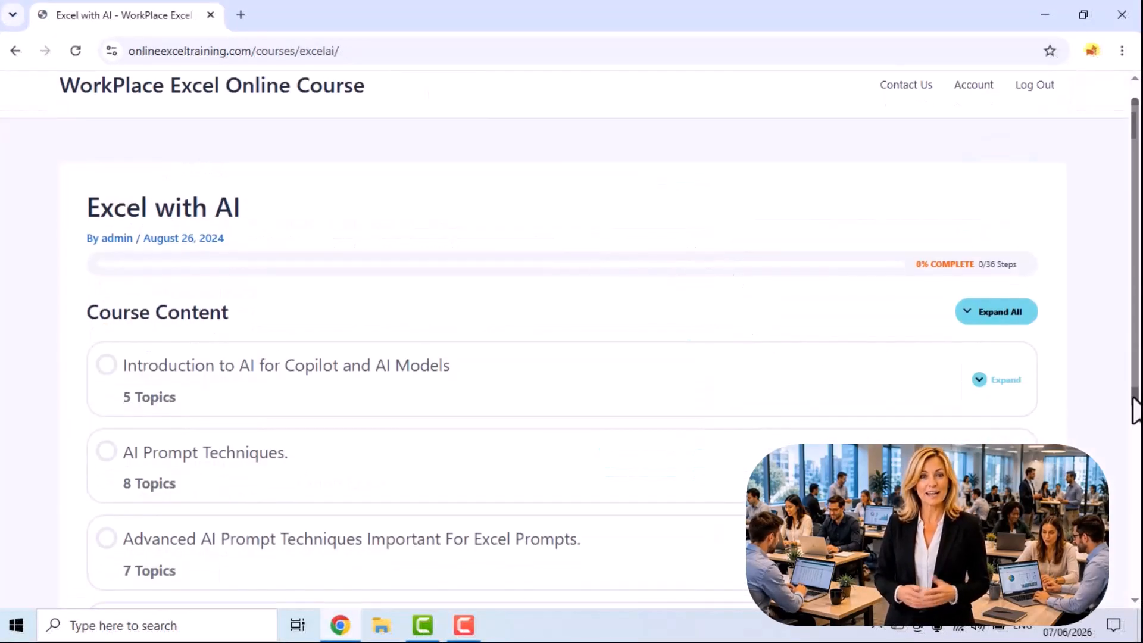
{"action": "left_click_drag", "start_coordinate": [1136, 411], "coordinate": [1137, 500]}
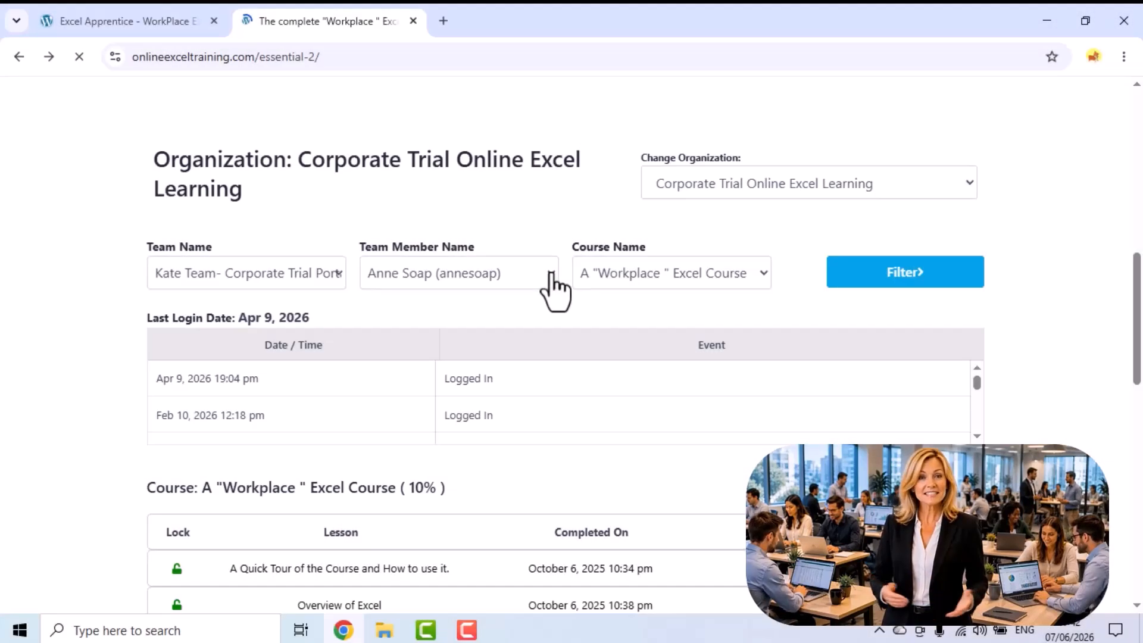
Check the team member and course choices in the team report, and examine the lesson progress, expanding the Overview of Excel lesson.
{"action": "left_click", "coordinate": [551, 275]}
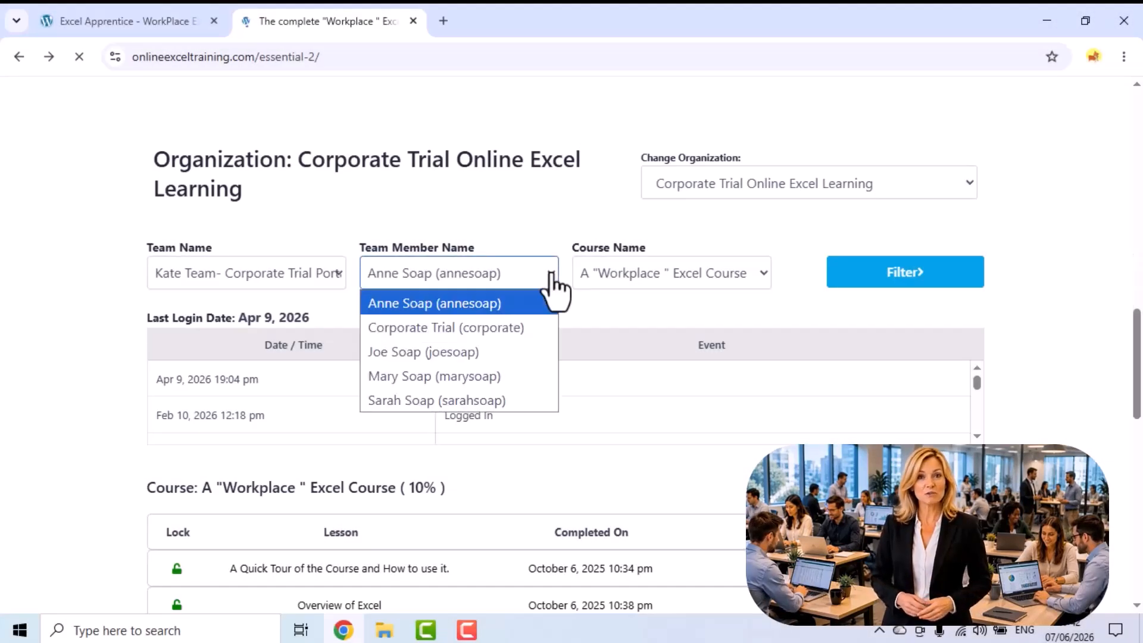
{"action": "left_click", "coordinate": [758, 280]}
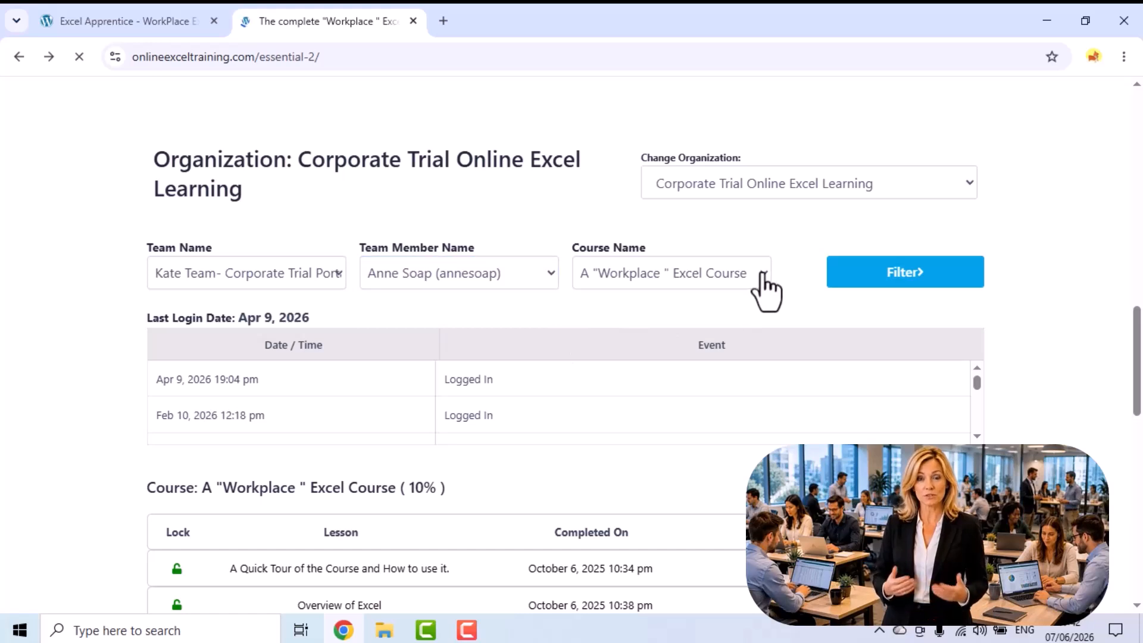
{"action": "left_click", "coordinate": [761, 284]}
{"action": "left_click", "coordinate": [1136, 409]}
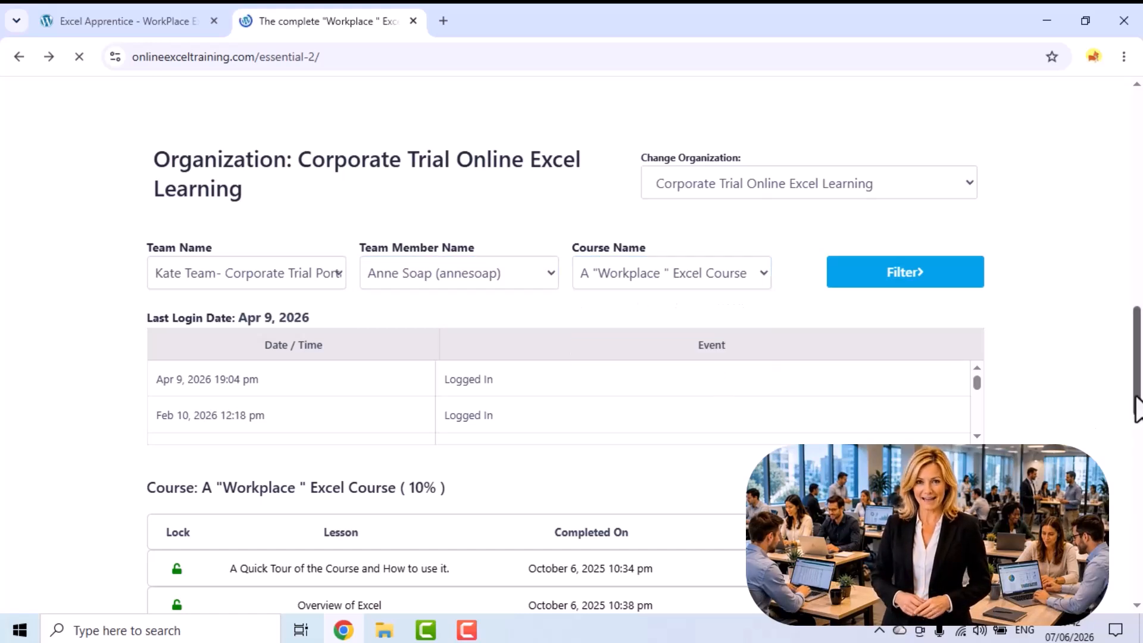
{"action": "left_click_drag", "start_coordinate": [1136, 408], "coordinate": [1139, 463]}
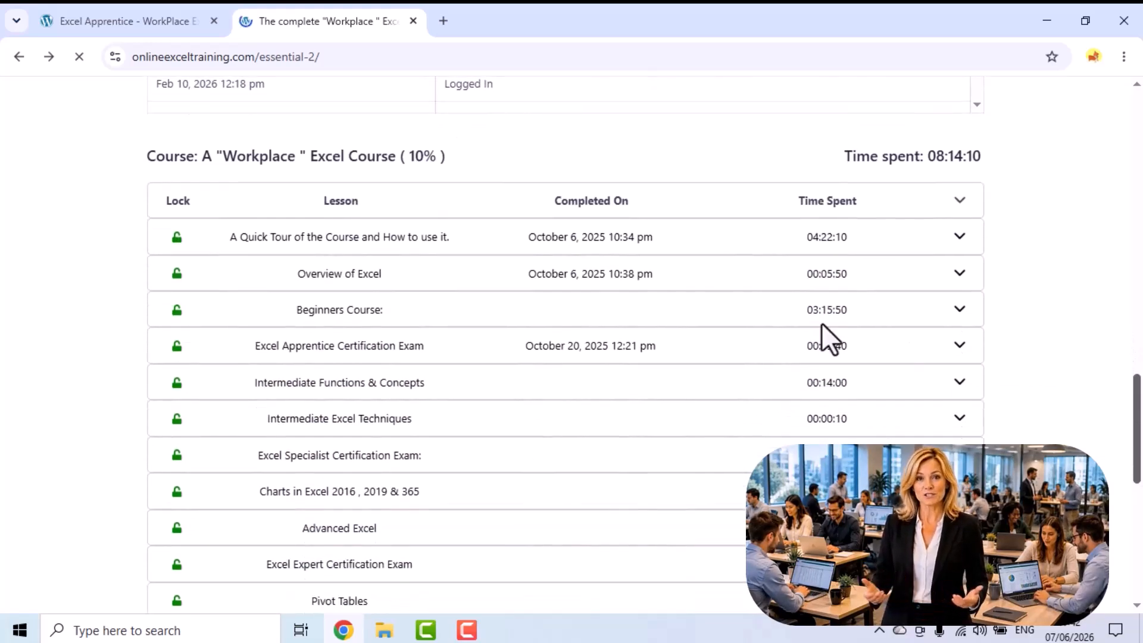
{"action": "left_click", "coordinate": [960, 274]}
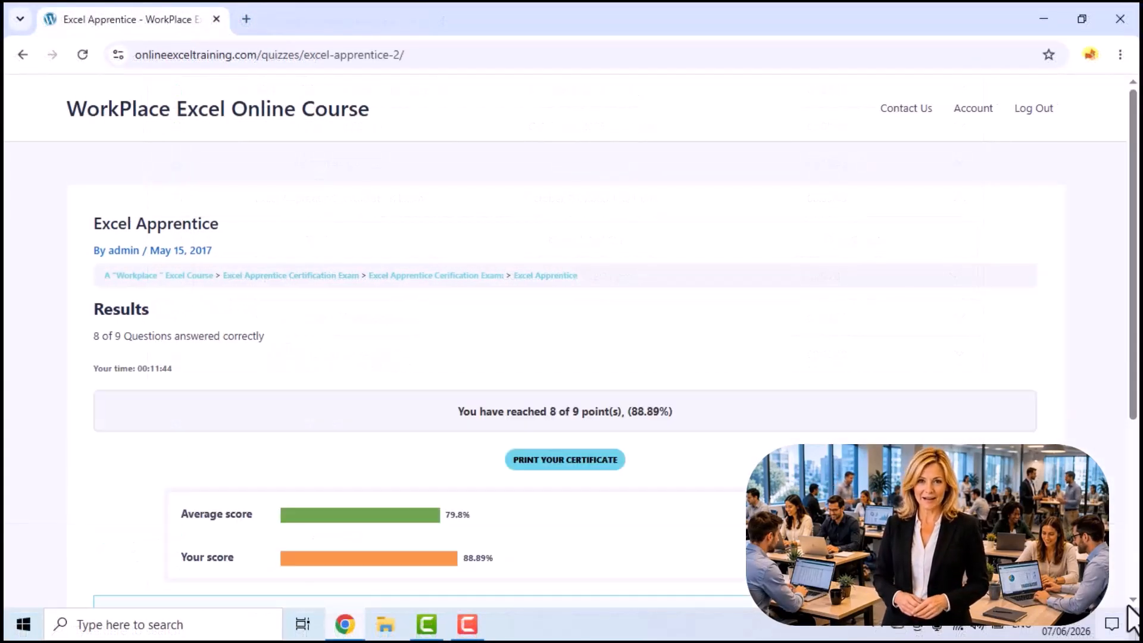
Open the printable certificate from the Excel Apprentice test results.
{"action": "scroll", "coordinate": [1129, 608], "scroll_direction": "down", "scroll_amount": 3}
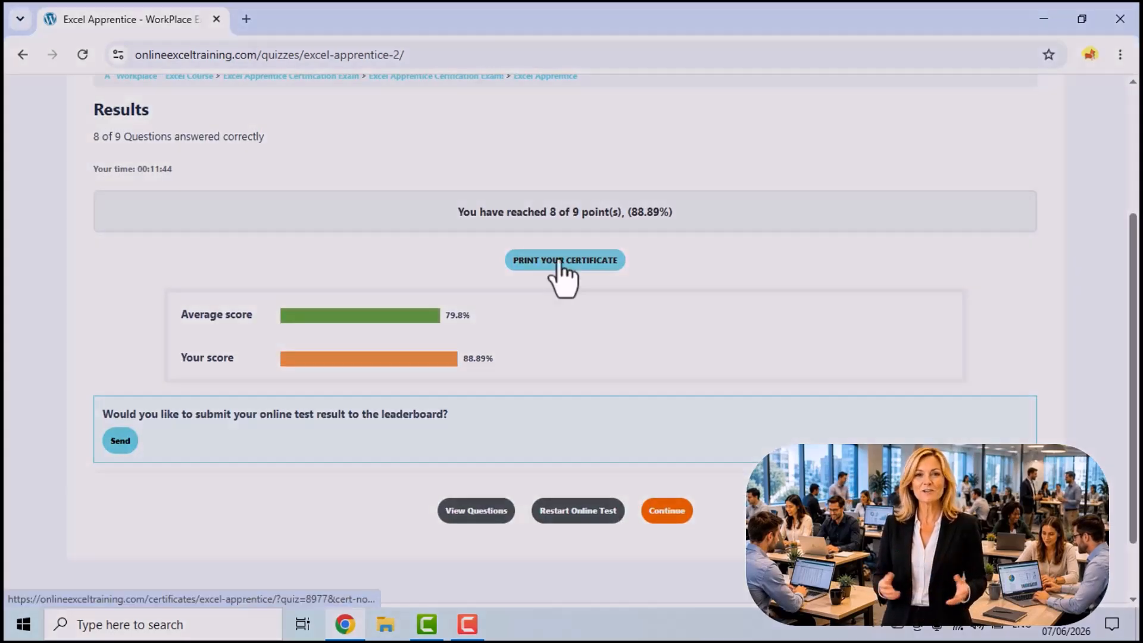
{"action": "left_click", "coordinate": [560, 261]}
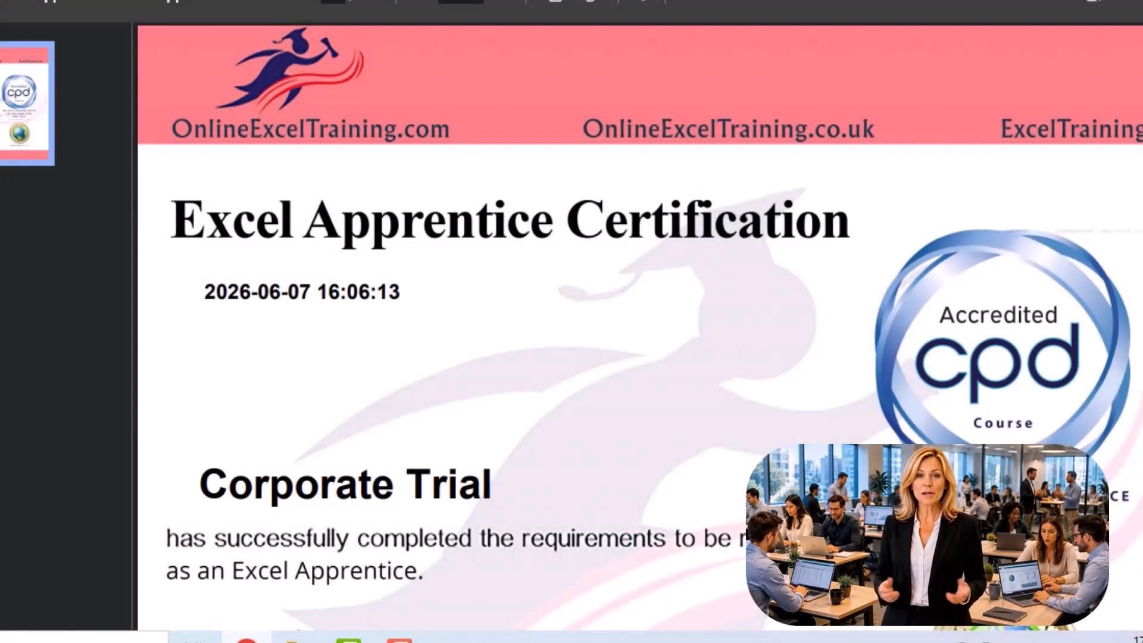